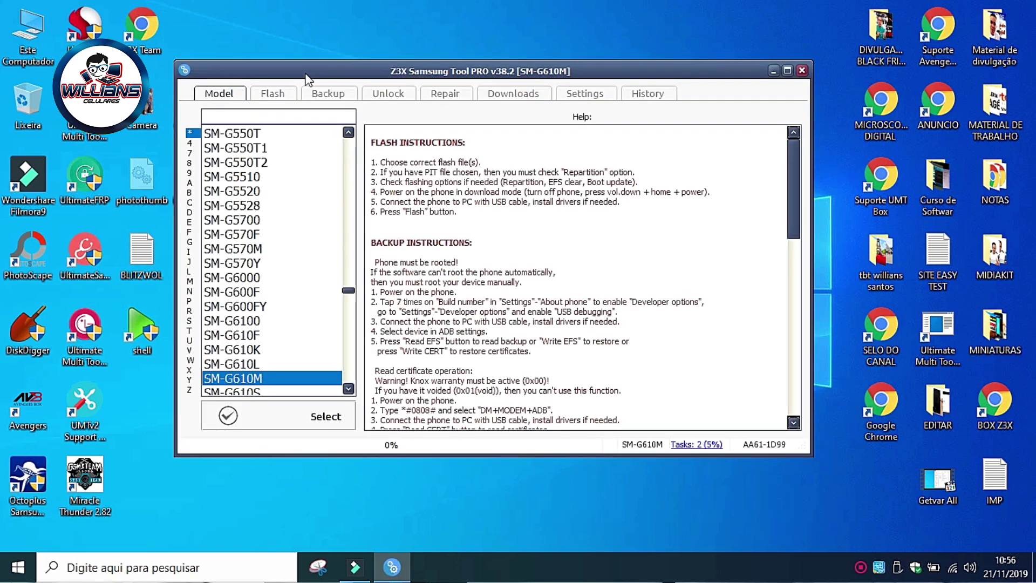
{"action": "left_click_drag", "start_coordinate": [327, 78], "coordinate": [385, 75]}
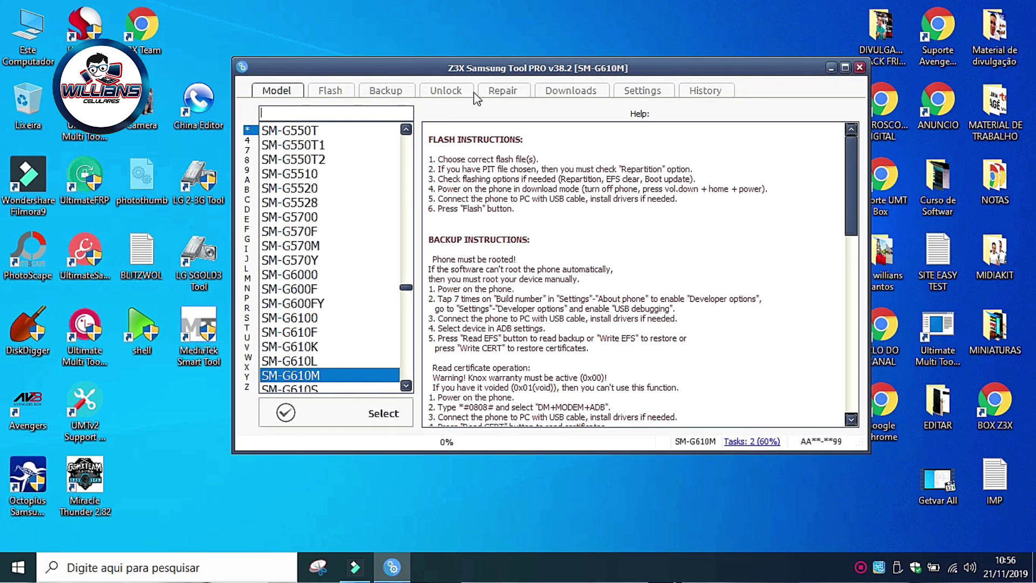
{"action": "left_click_drag", "start_coordinate": [552, 63], "coordinate": [542, 55]}
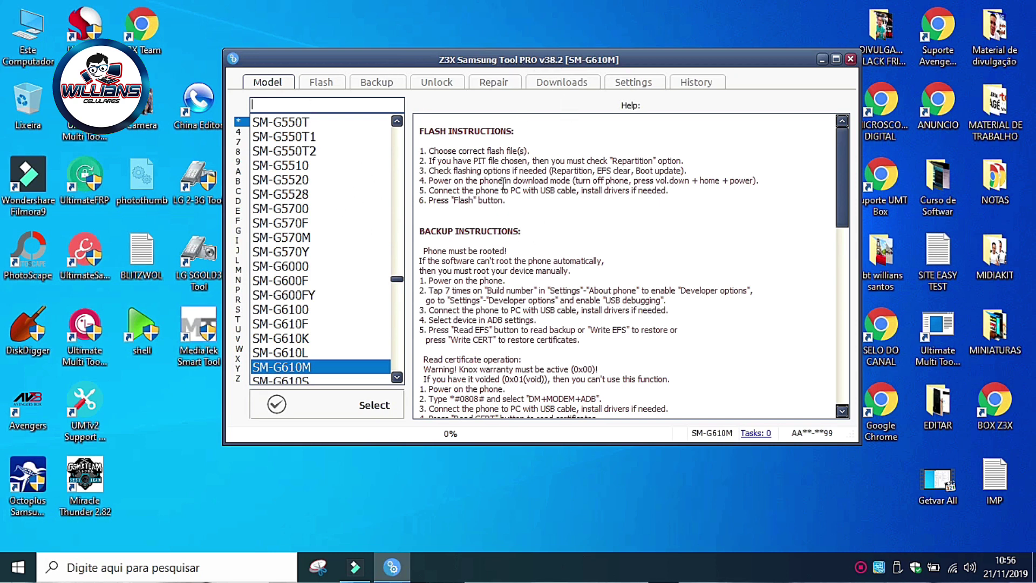
{"action": "left_click_drag", "start_coordinate": [553, 58], "coordinate": [564, 51]}
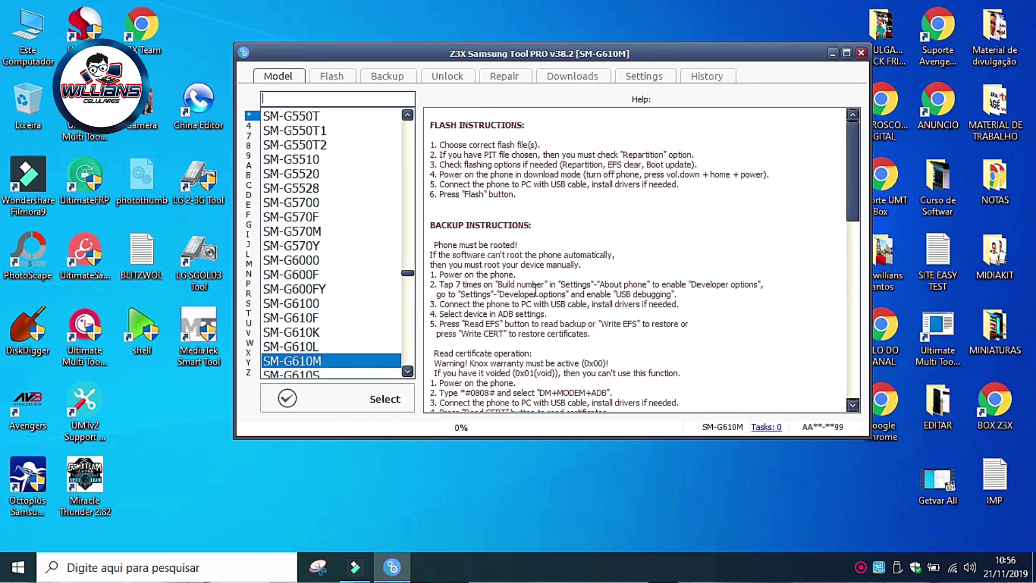
Look through the list of supported Samsung models, from the SM-G series up to the GT series.
{"action": "left_click", "coordinate": [613, 253]}
{"action": "scroll", "coordinate": [353, 278], "scroll_direction": "down", "scroll_amount": 5}
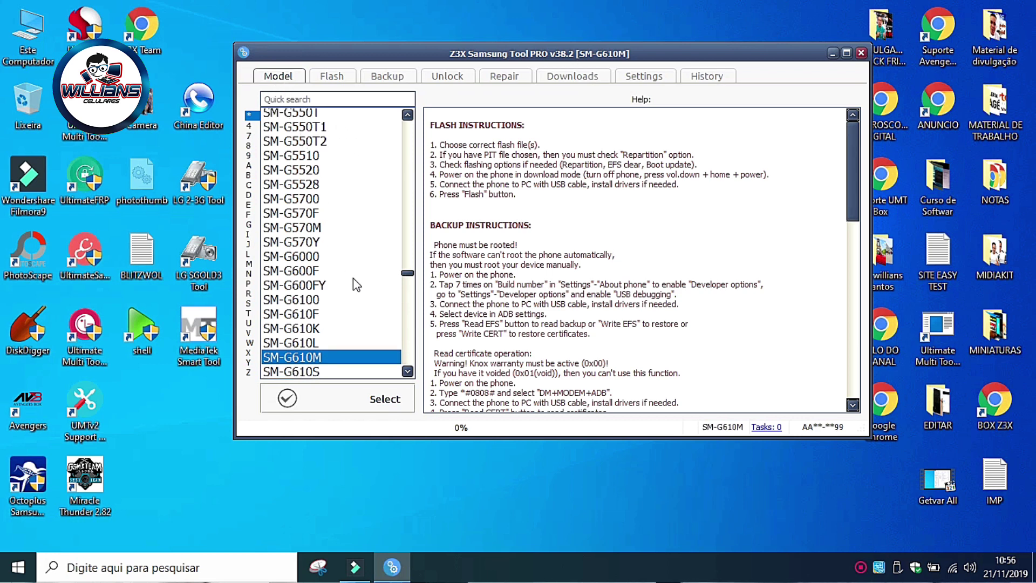
{"action": "scroll", "coordinate": [356, 286], "scroll_direction": "up", "scroll_amount": 2}
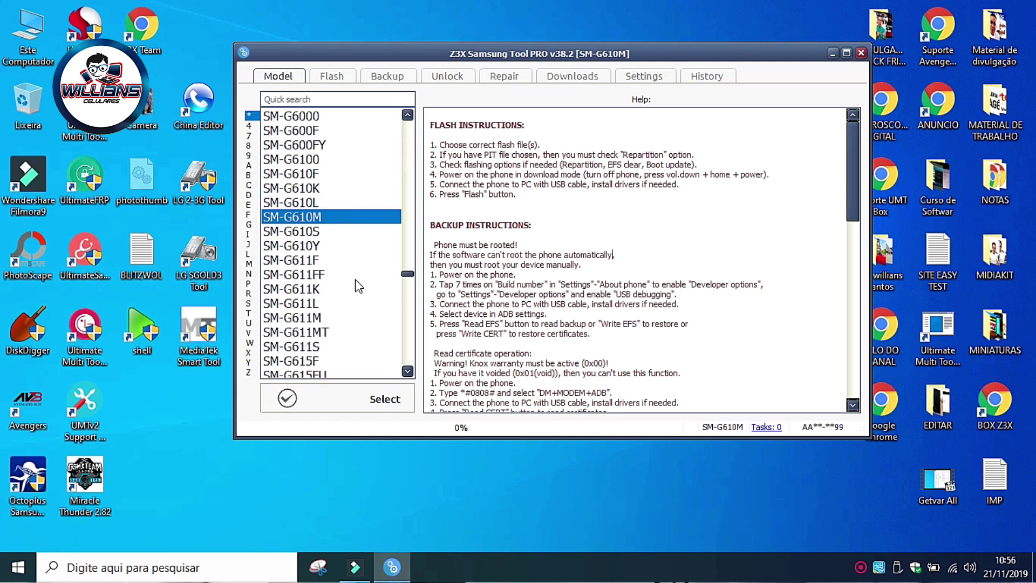
{"action": "scroll", "coordinate": [360, 286], "scroll_direction": "up", "scroll_amount": 8}
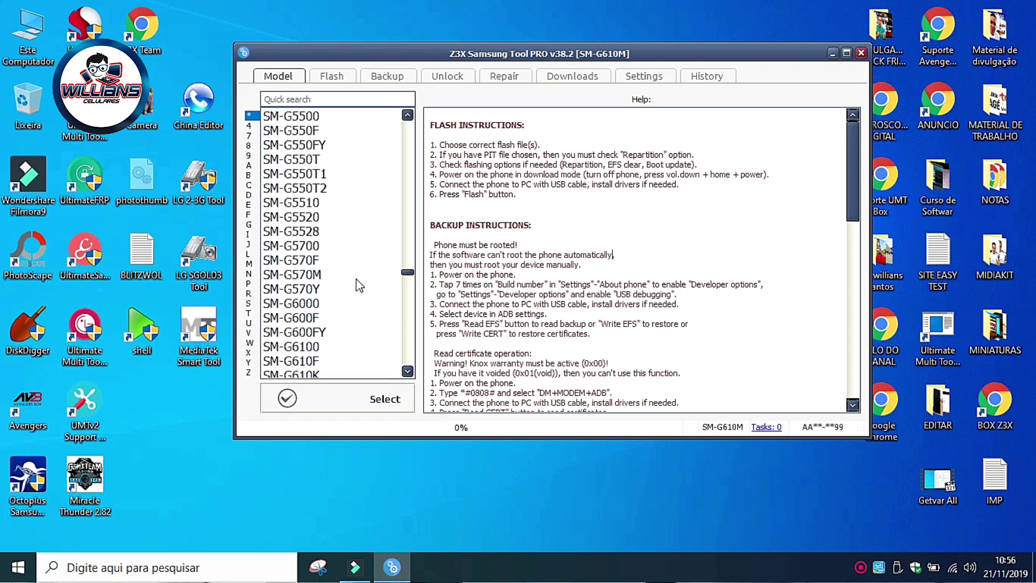
{"action": "scroll", "coordinate": [360, 284], "scroll_direction": "up", "scroll_amount": 5}
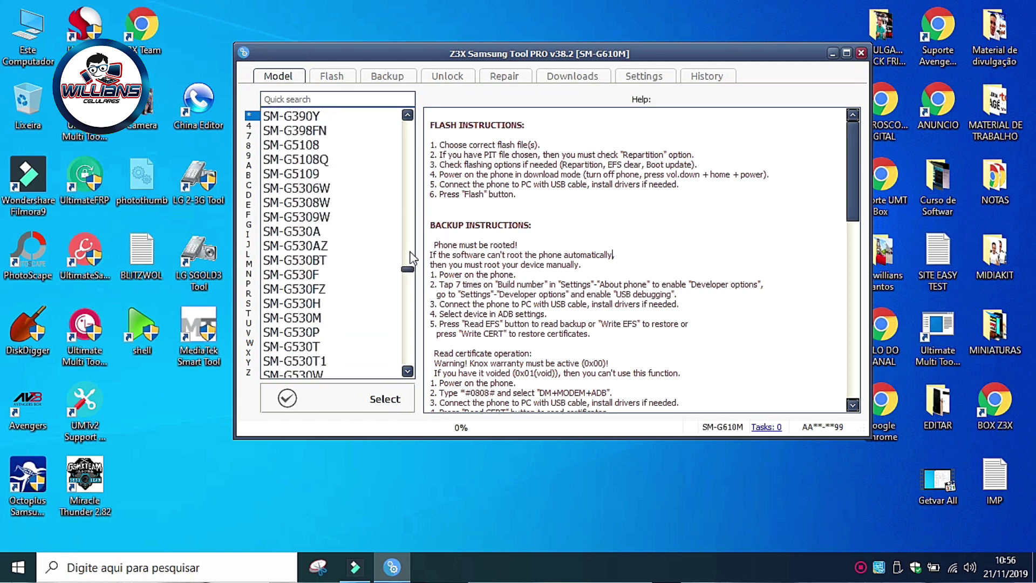
{"action": "left_click_drag", "start_coordinate": [407, 272], "coordinate": [408, 153]}
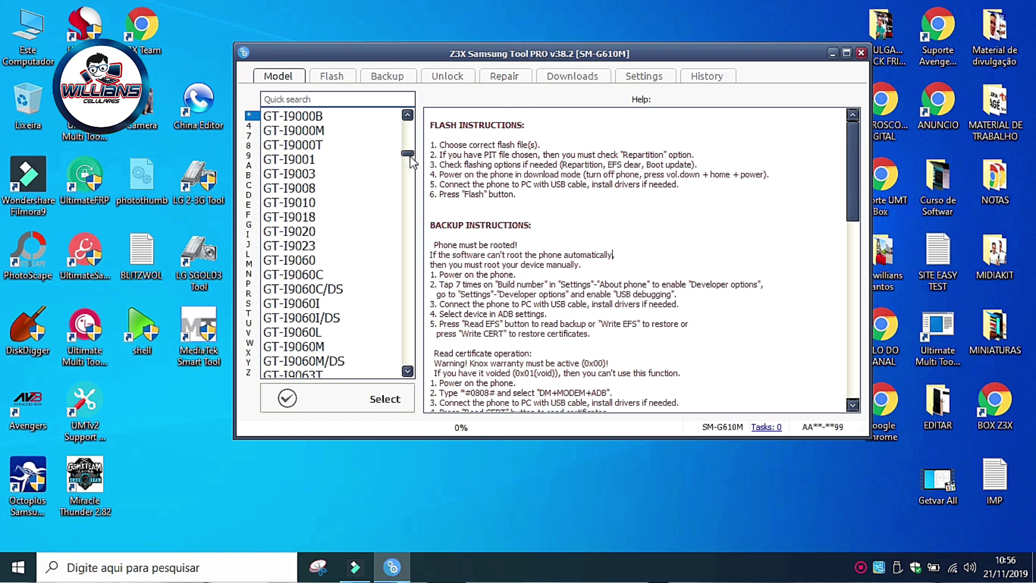
{"action": "left_click_drag", "start_coordinate": [410, 157], "coordinate": [339, 115]}
{"action": "left_click", "coordinate": [340, 102]}
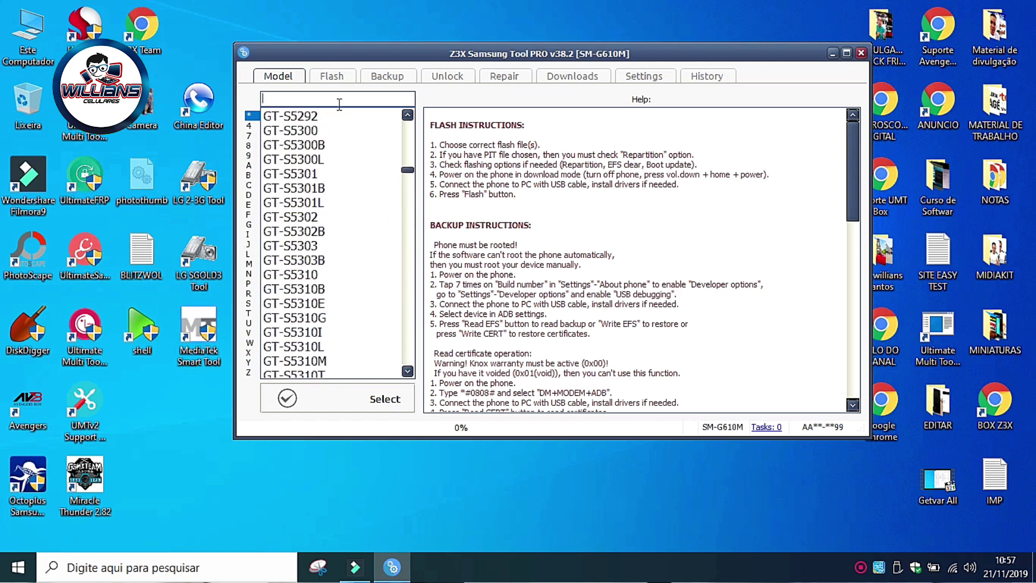
{"action": "type", "text": "g"}
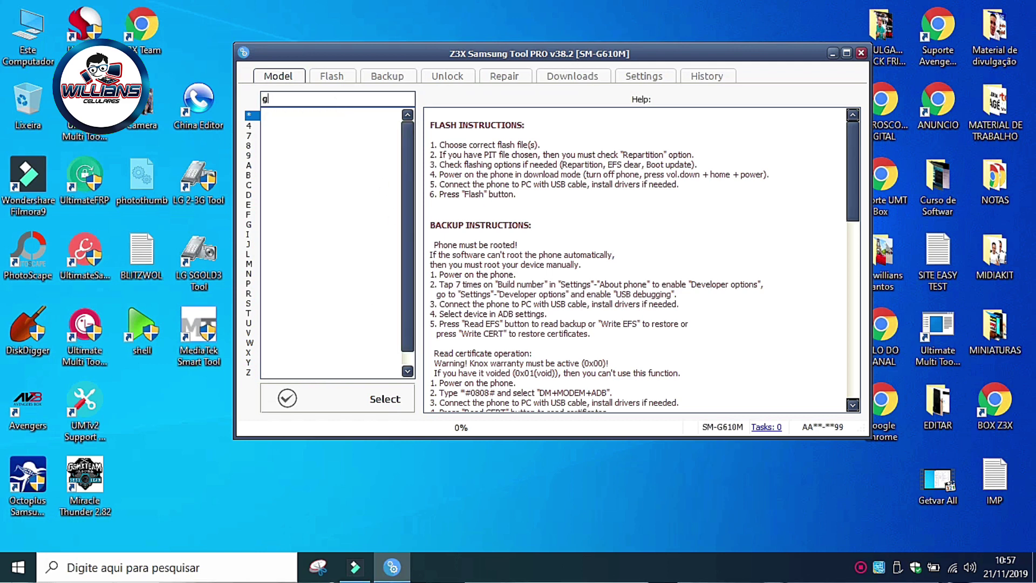
{"action": "type", "text": "t"}
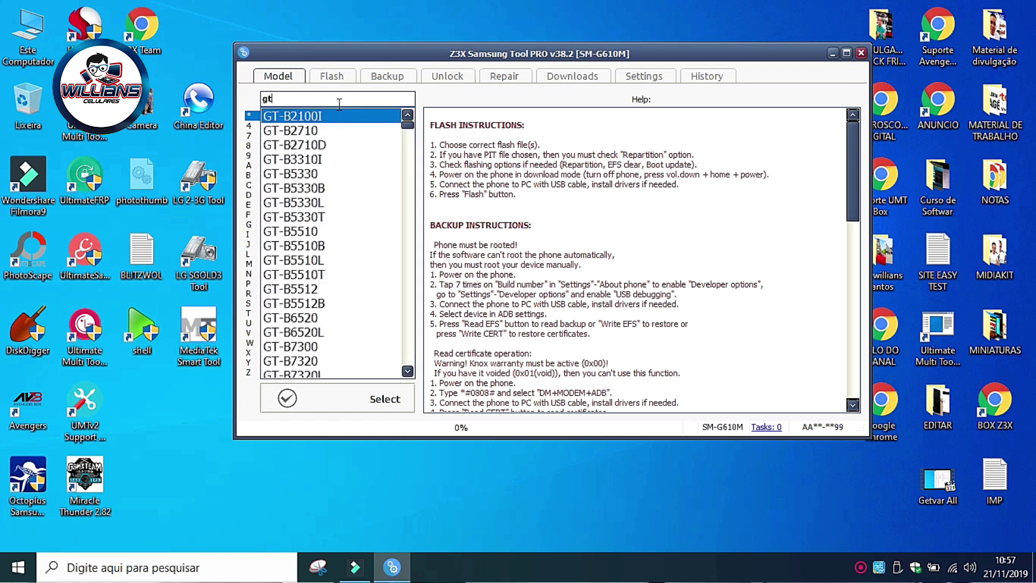
{"action": "type", "text": "-"}
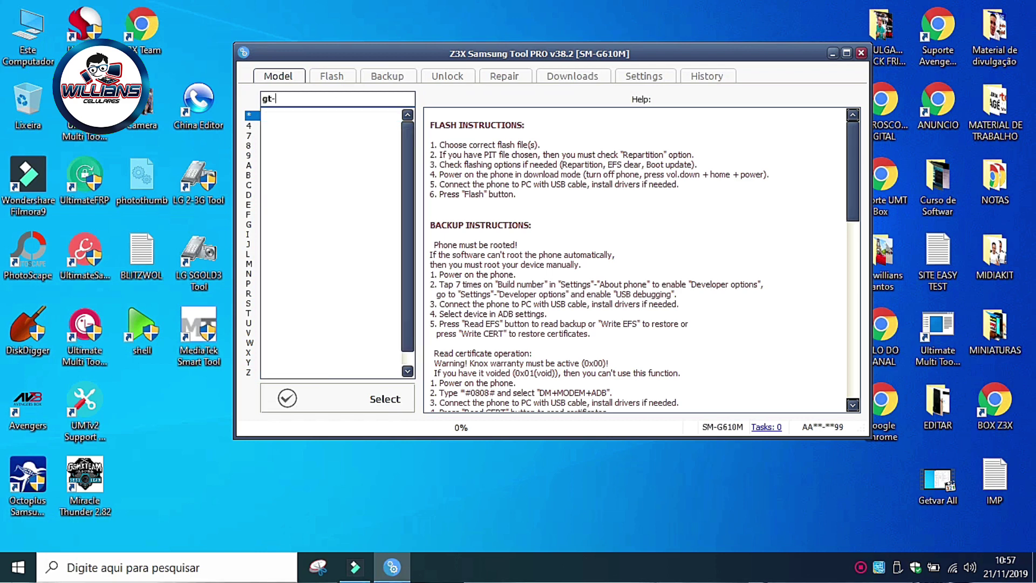
{"action": "key", "text": "BackSpace"}
{"action": "key", "text": "BackSpace"}
{"action": "key", "text": "BackSpace"}
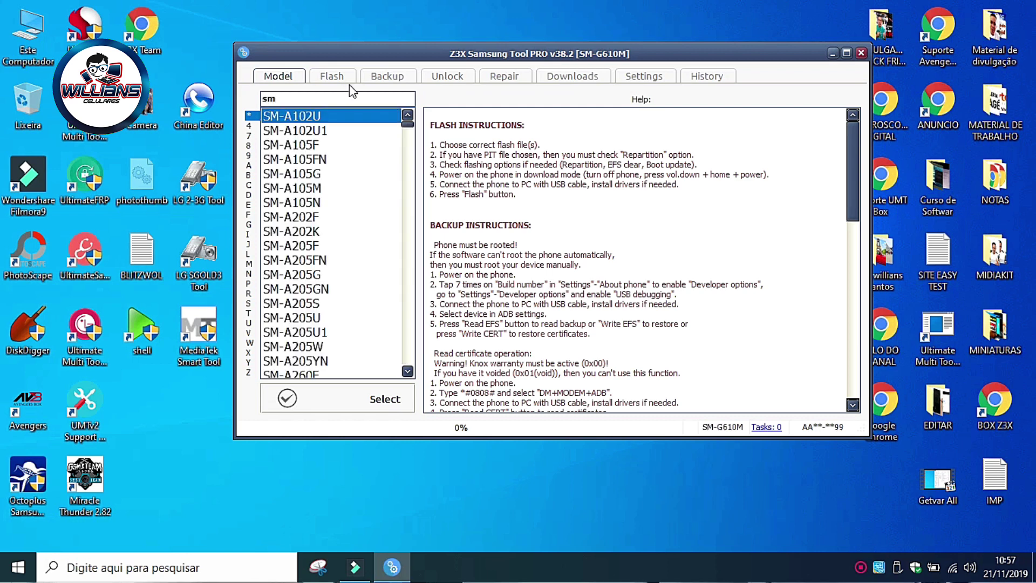
Filter the model list by "sm-g61" and highlight SM-G610M.
{"action": "type", "text": "sm-g"}
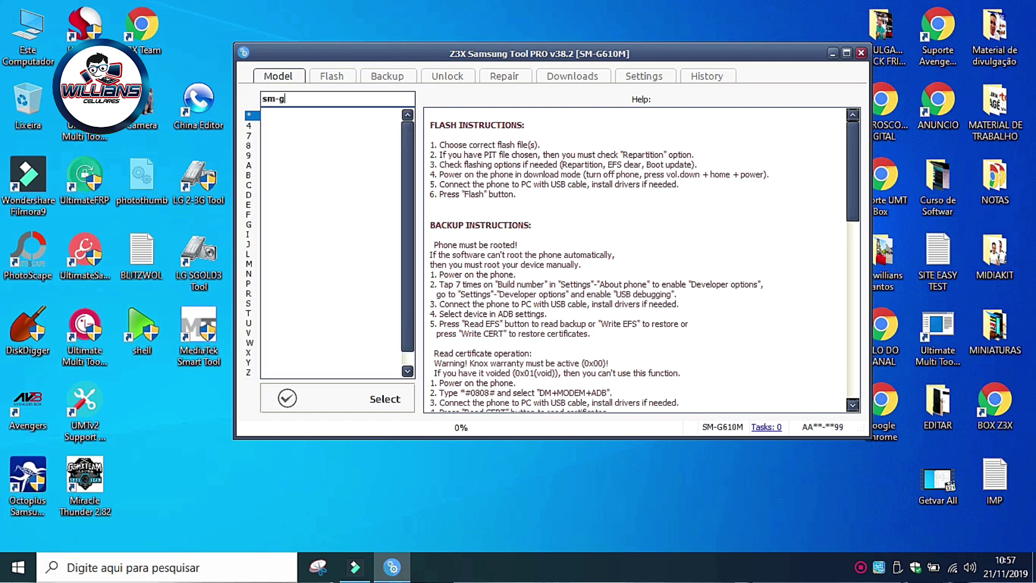
{"action": "type", "text": "61"}
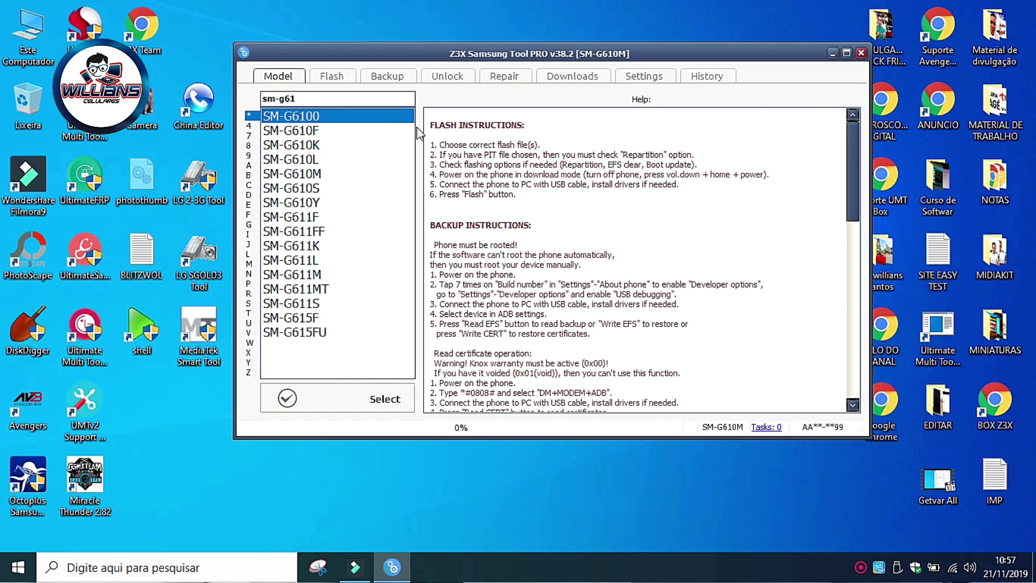
{"action": "left_click", "coordinate": [301, 174]}
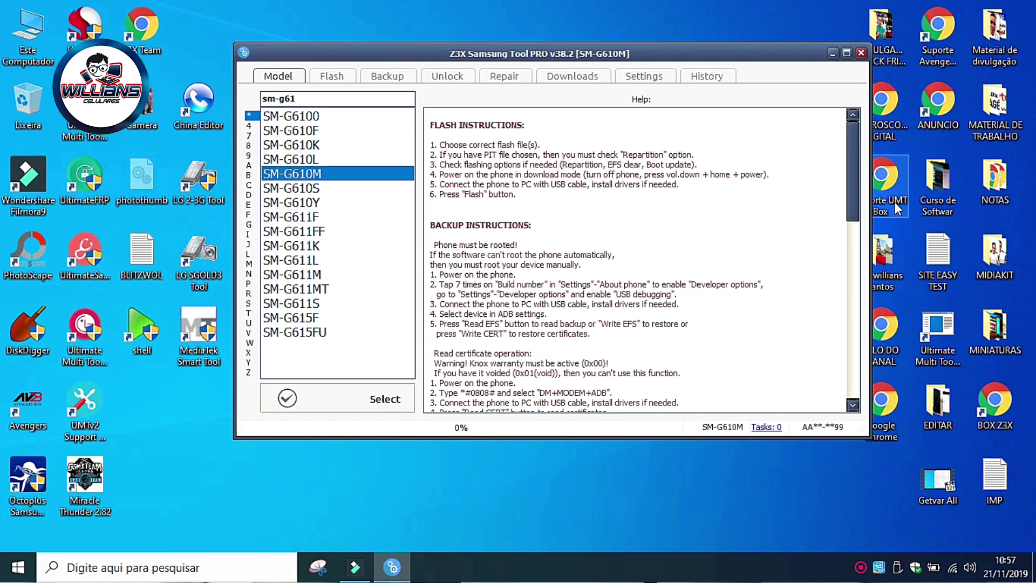
Read through the backup, unlock and repair sections of the help text for the highlighted model.
{"action": "left_click_drag", "start_coordinate": [849, 164], "coordinate": [817, 290]}
{"action": "scroll", "coordinate": [817, 290], "scroll_direction": "up", "scroll_amount": 10}
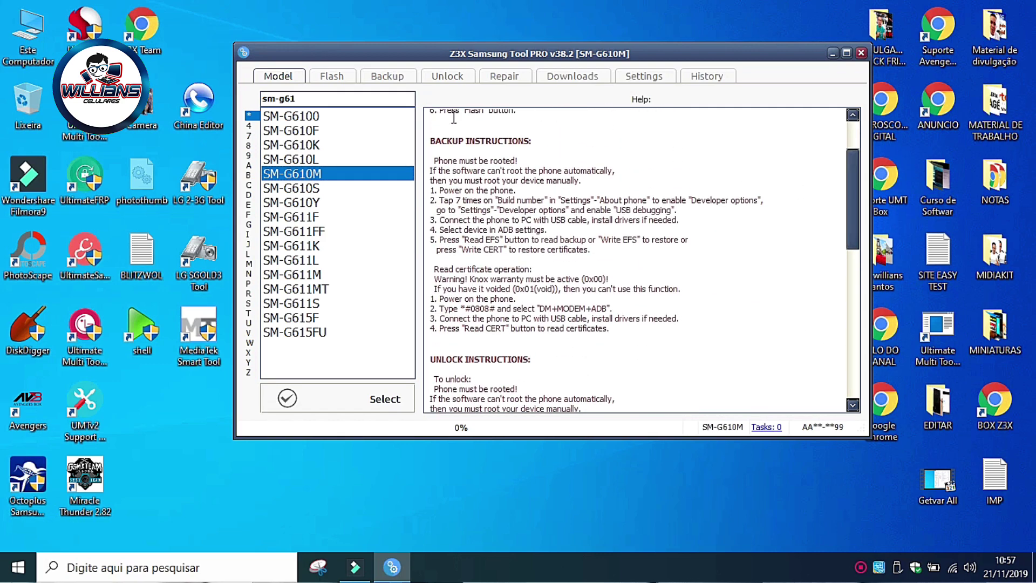
{"action": "triple_click", "coordinate": [433, 141]}
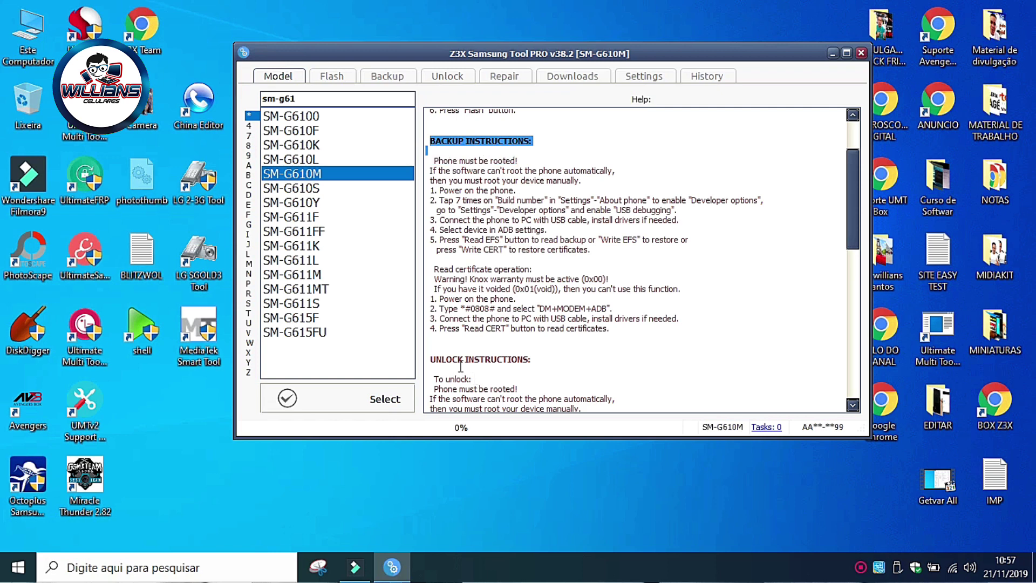
{"action": "left_click", "coordinate": [435, 355]}
{"action": "triple_click", "coordinate": [533, 358]}
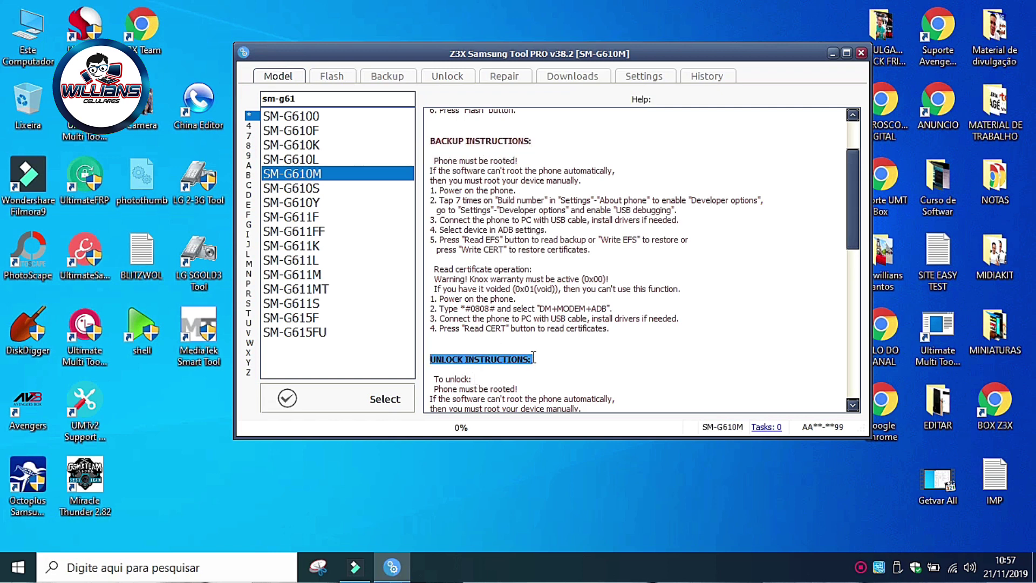
{"action": "left_click_drag", "start_coordinate": [851, 204], "coordinate": [801, 365]}
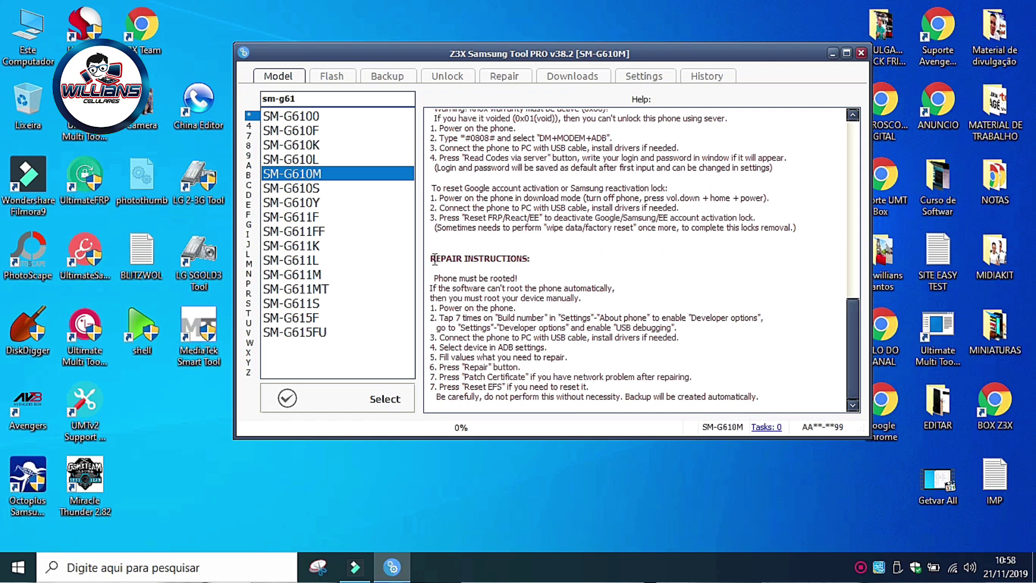
{"action": "left_click_drag", "start_coordinate": [431, 259], "coordinate": [529, 259]}
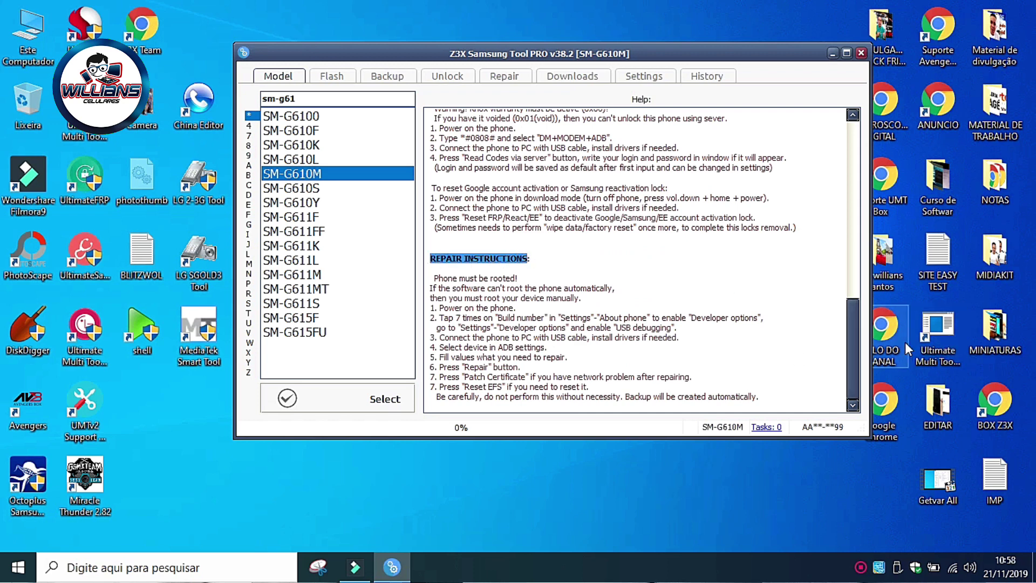
{"action": "left_click_drag", "start_coordinate": [853, 348], "coordinate": [852, 192]}
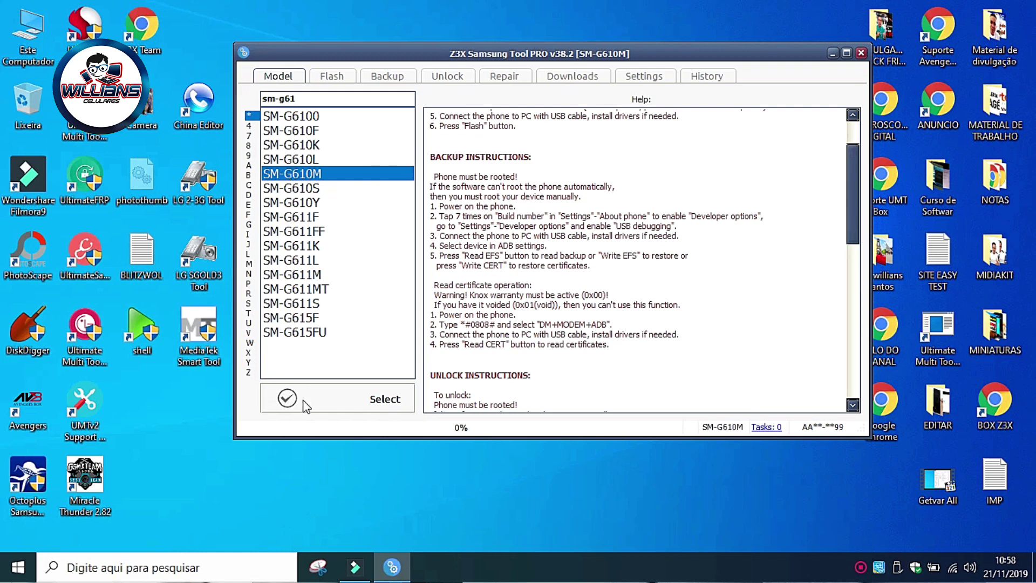
Confirm SM-G610M as the working model and review its backup instructions.
{"action": "left_click", "coordinate": [334, 399]}
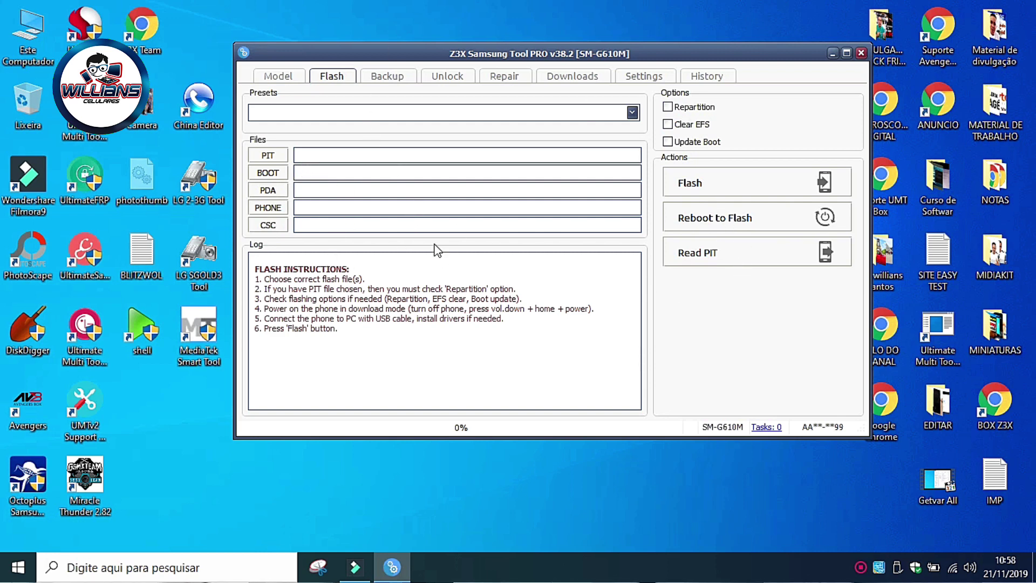
{"action": "left_click", "coordinate": [384, 77]}
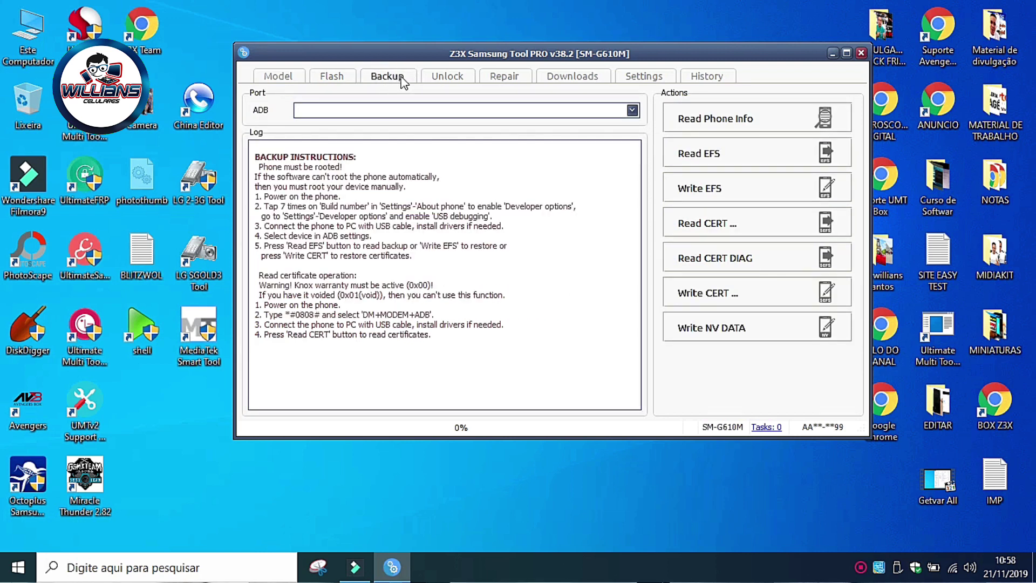
{"action": "left_click_drag", "start_coordinate": [256, 152], "coordinate": [426, 344]}
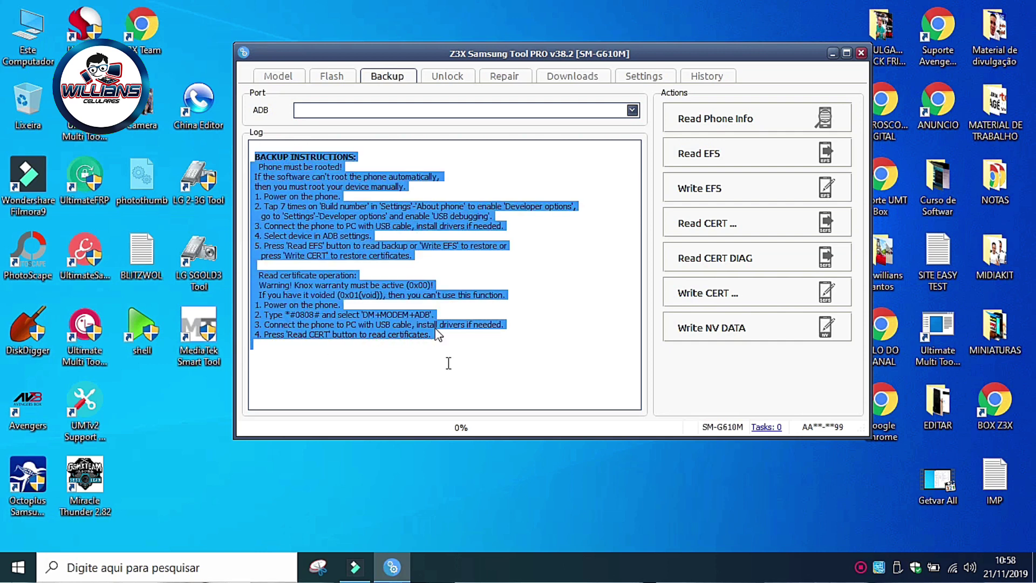
{"action": "left_click", "coordinate": [465, 385]}
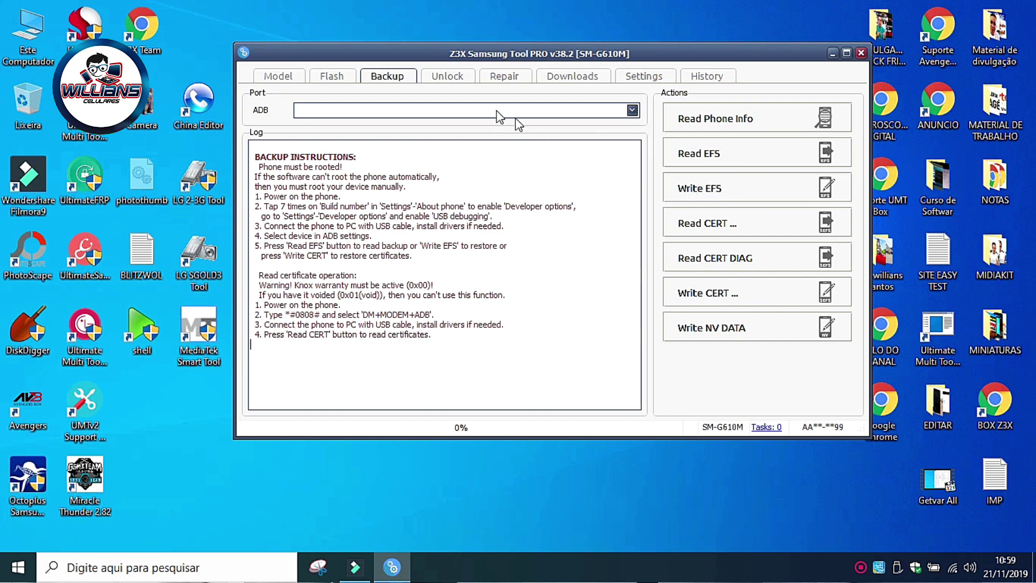
Review the unlock functions and the repair instructions for the SM-G610M.
{"action": "left_click", "coordinate": [440, 86]}
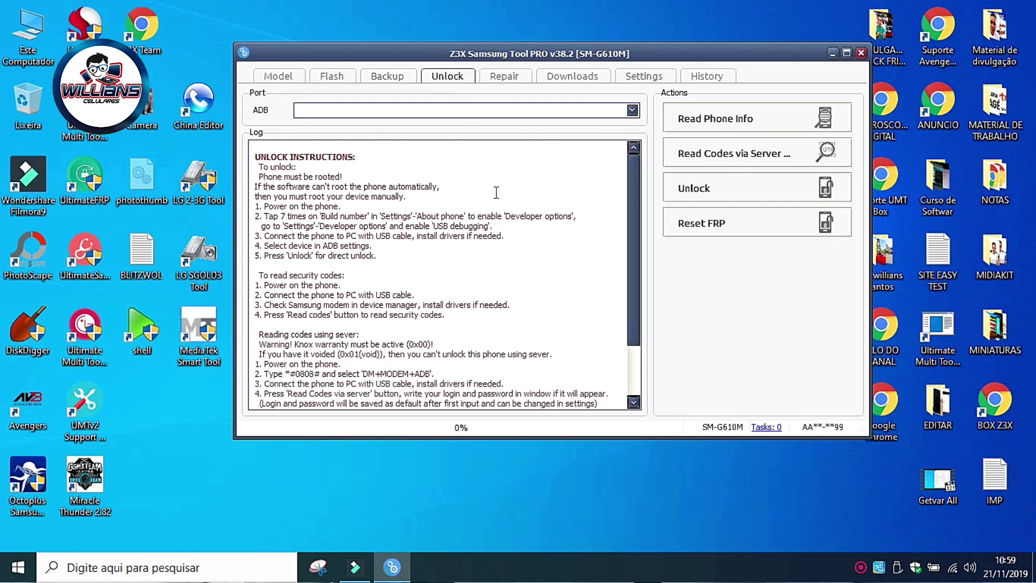
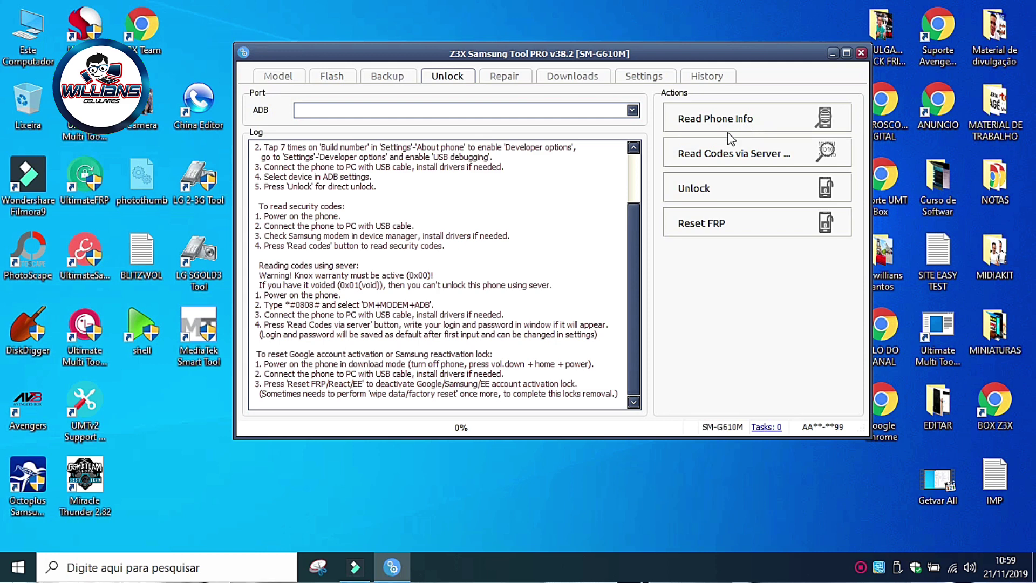
{"action": "left_click", "coordinate": [501, 82]}
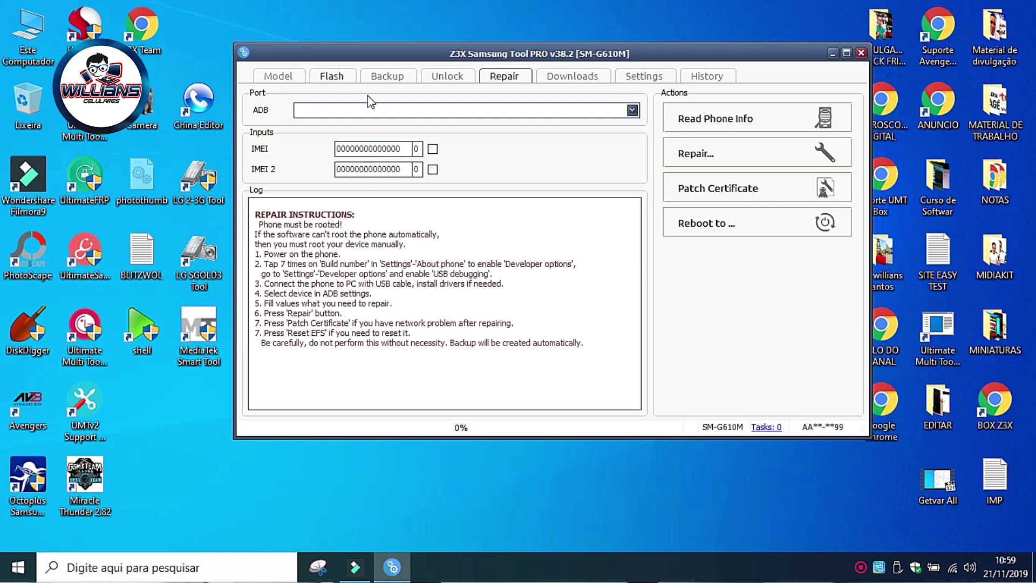
{"action": "left_click_drag", "start_coordinate": [252, 215], "coordinate": [355, 354]}
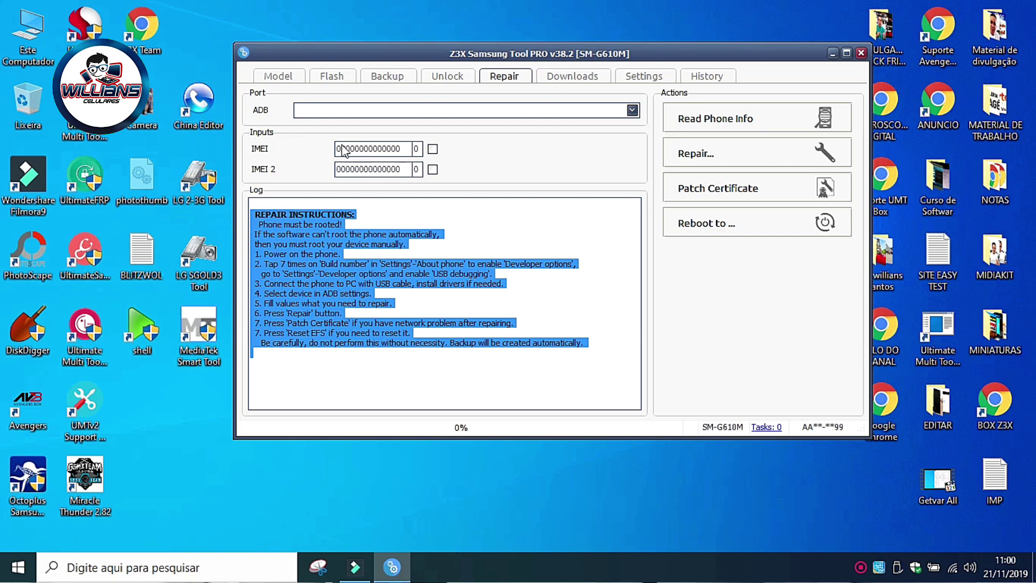
Enable both the IMEI and IMEI 2 inputs for repair.
{"action": "left_click", "coordinate": [433, 149]}
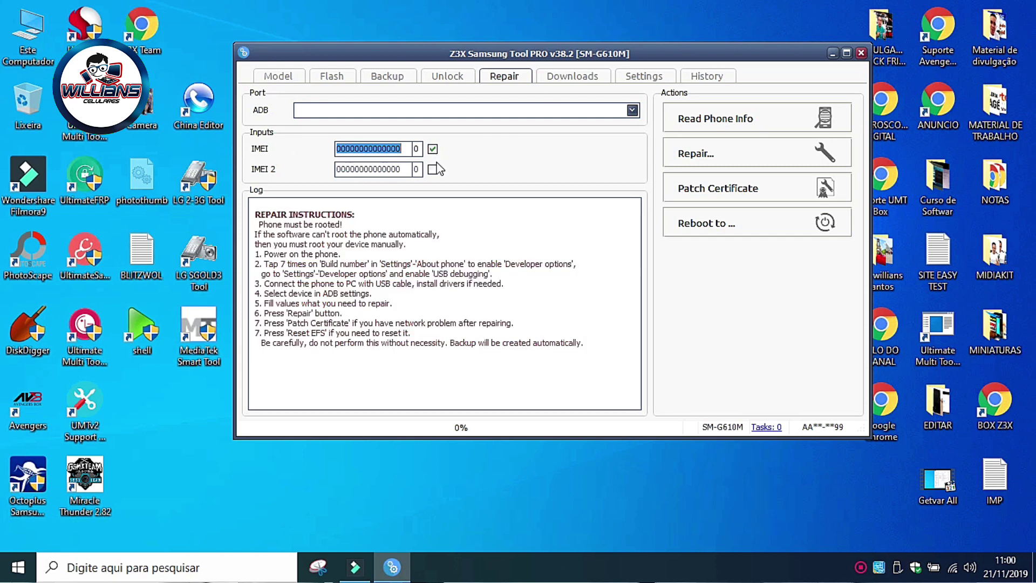
{"action": "left_click", "coordinate": [436, 172]}
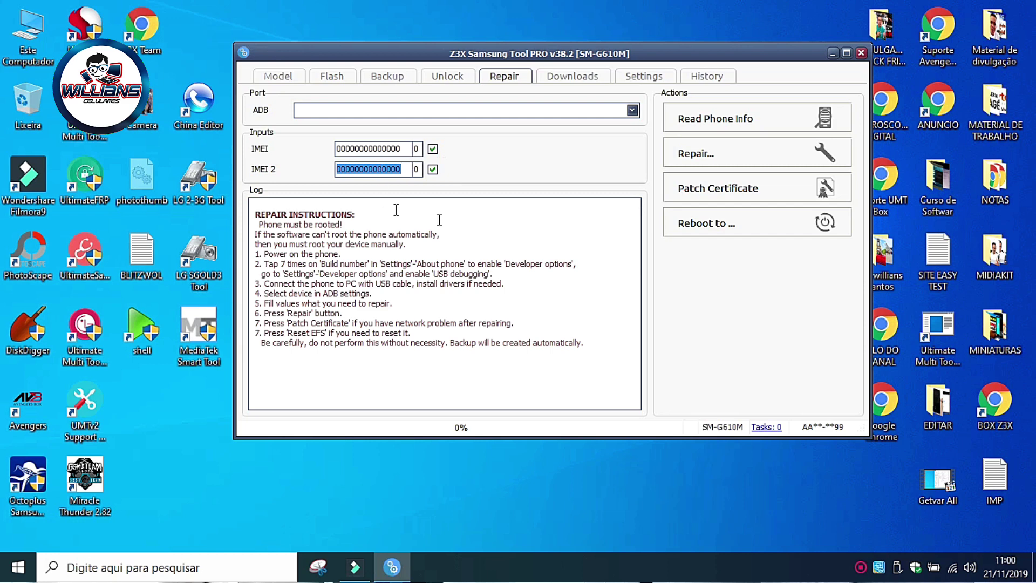
{"action": "left_click", "coordinate": [498, 204]}
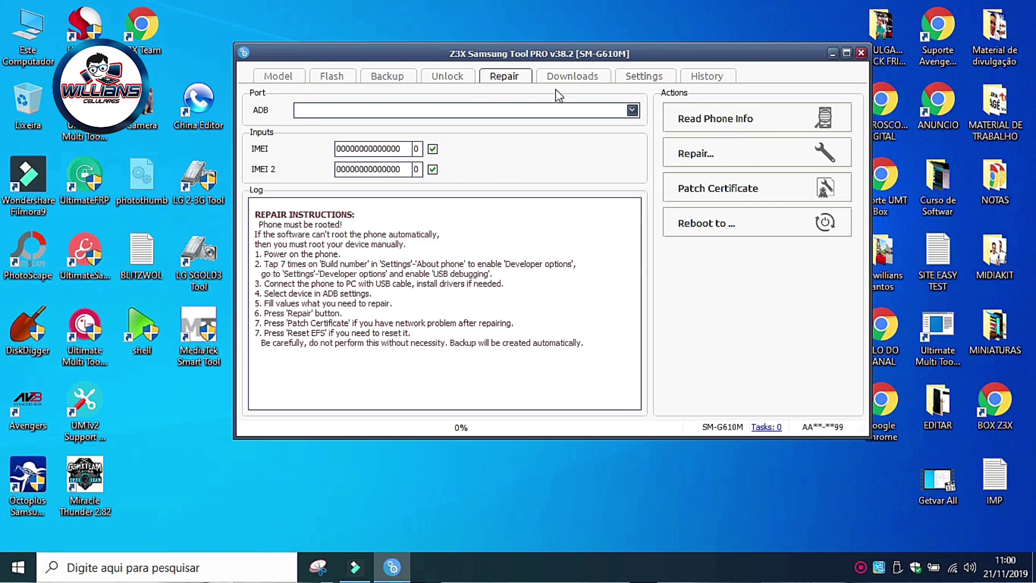
Look through the firmware files available for download for the SM-G610M.
{"action": "left_click", "coordinate": [586, 80]}
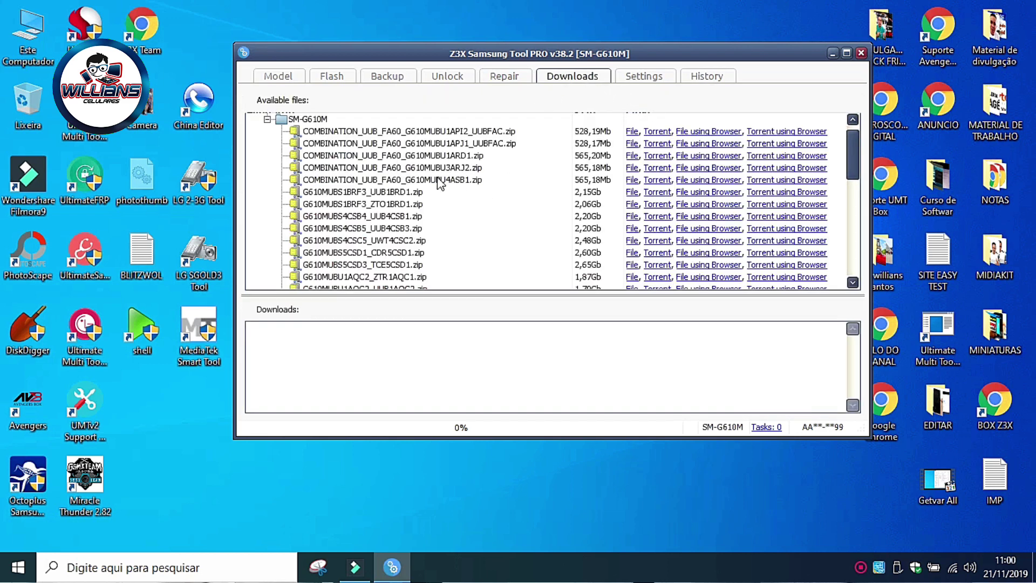
{"action": "scroll", "coordinate": [799, 190], "scroll_direction": "down", "scroll_amount": 2}
{"action": "scroll", "coordinate": [853, 218], "scroll_direction": "down", "scroll_amount": 8}
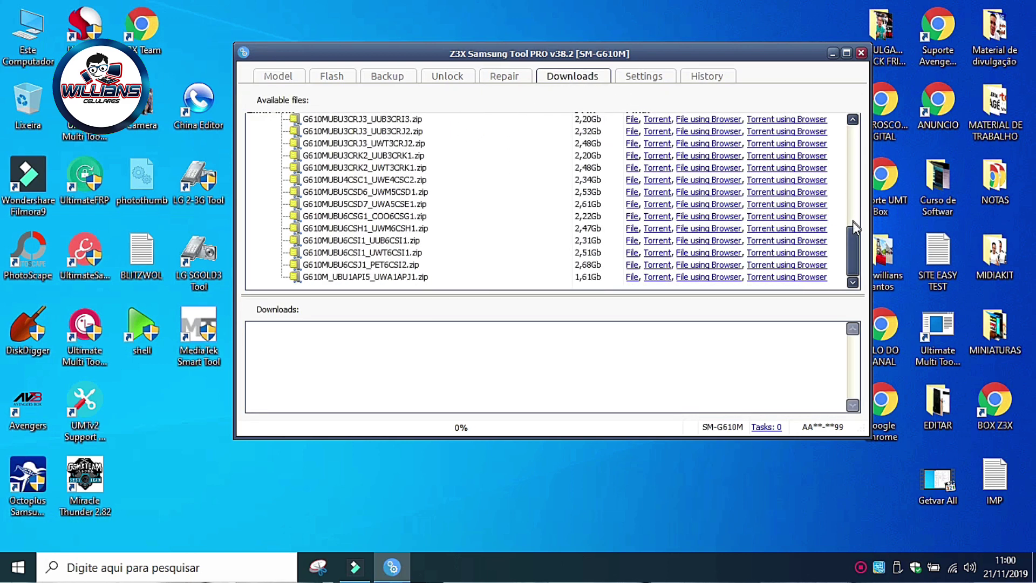
Highlight the COMBINATION_UUB_FA60_G610MUBU1API2_UUBFAC.zip firmware entry and review the remaining SM-G610M files.
{"action": "left_click_drag", "start_coordinate": [858, 251], "coordinate": [845, 109]}
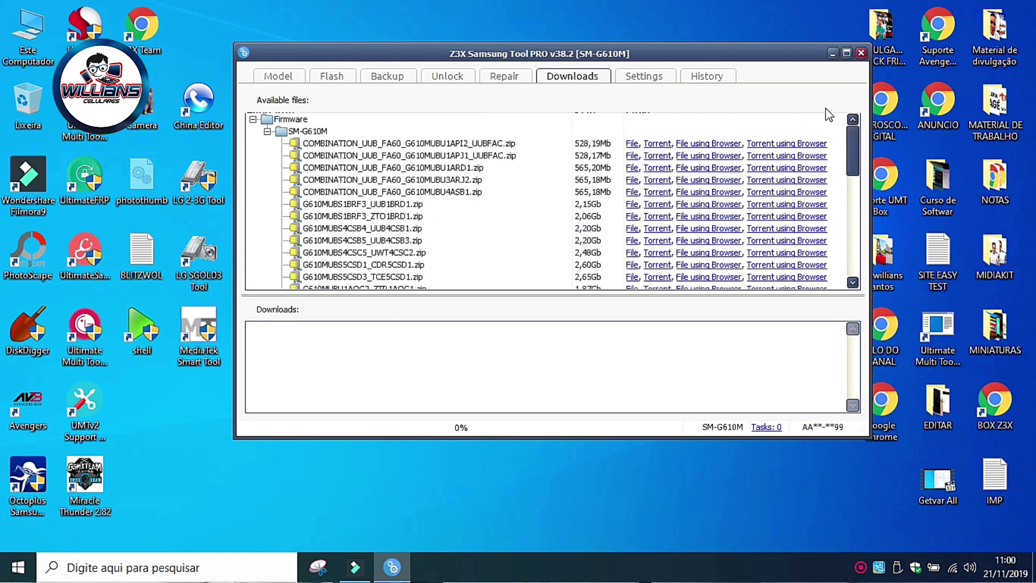
{"action": "left_click", "coordinate": [377, 143]}
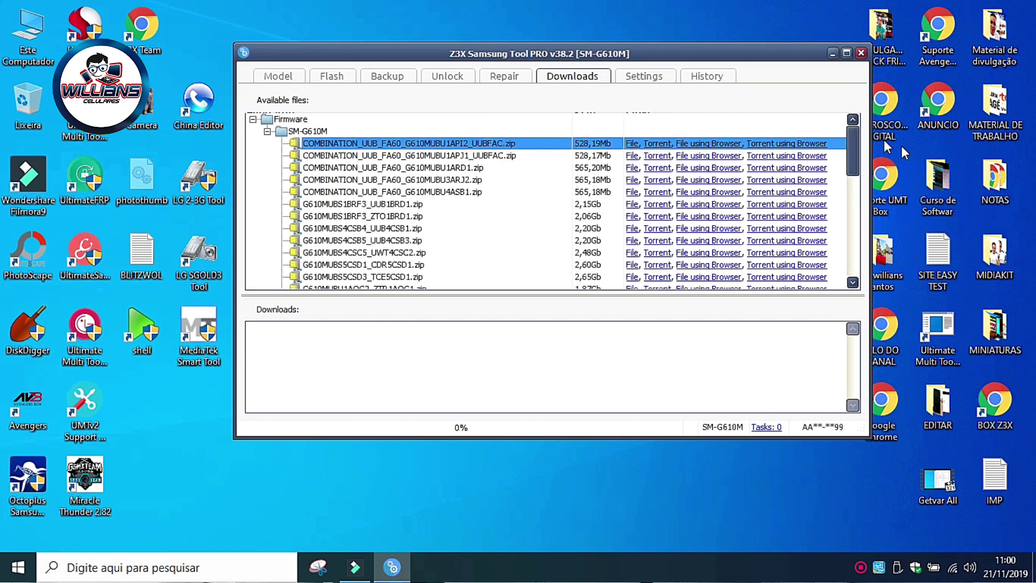
{"action": "scroll", "coordinate": [852, 144], "scroll_direction": "down", "scroll_amount": 8}
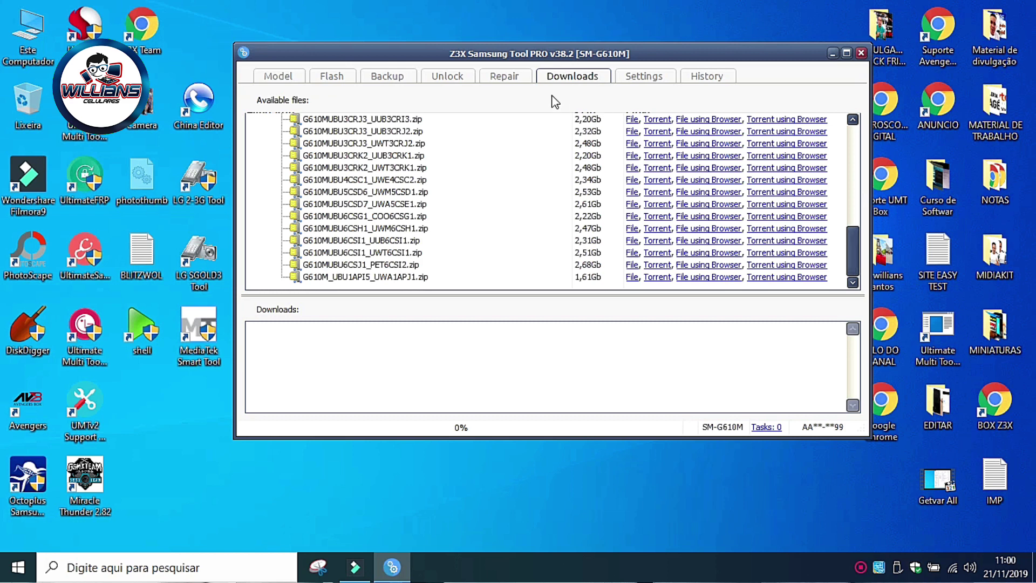
Return to the SM-G610M model help and review its backup and unlock instructions.
{"action": "left_click", "coordinate": [276, 75]}
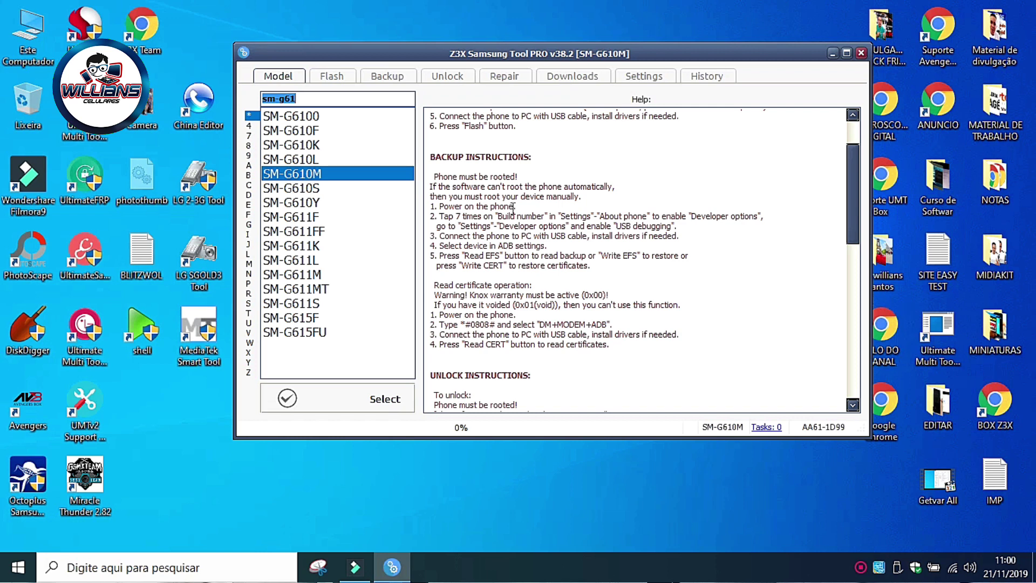
{"action": "left_click", "coordinate": [801, 227]}
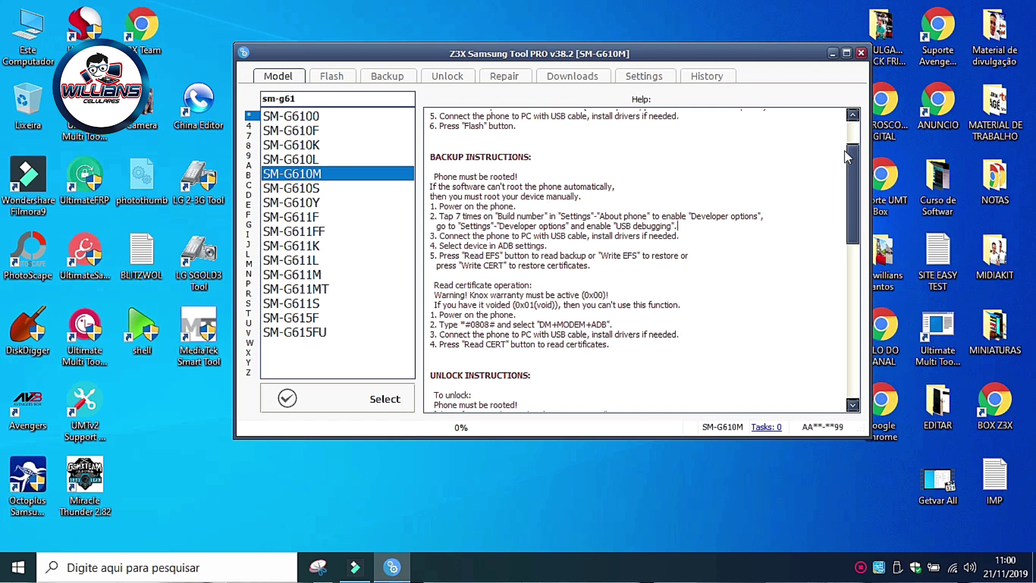
{"action": "left_click_drag", "start_coordinate": [850, 179], "coordinate": [816, 118]}
{"action": "left_click_drag", "start_coordinate": [853, 154], "coordinate": [850, 262]}
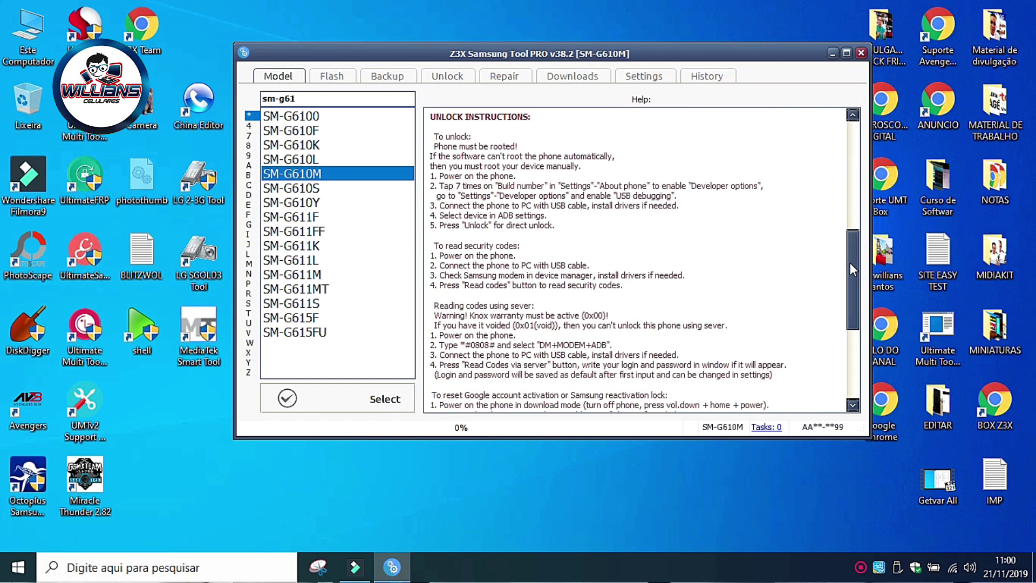